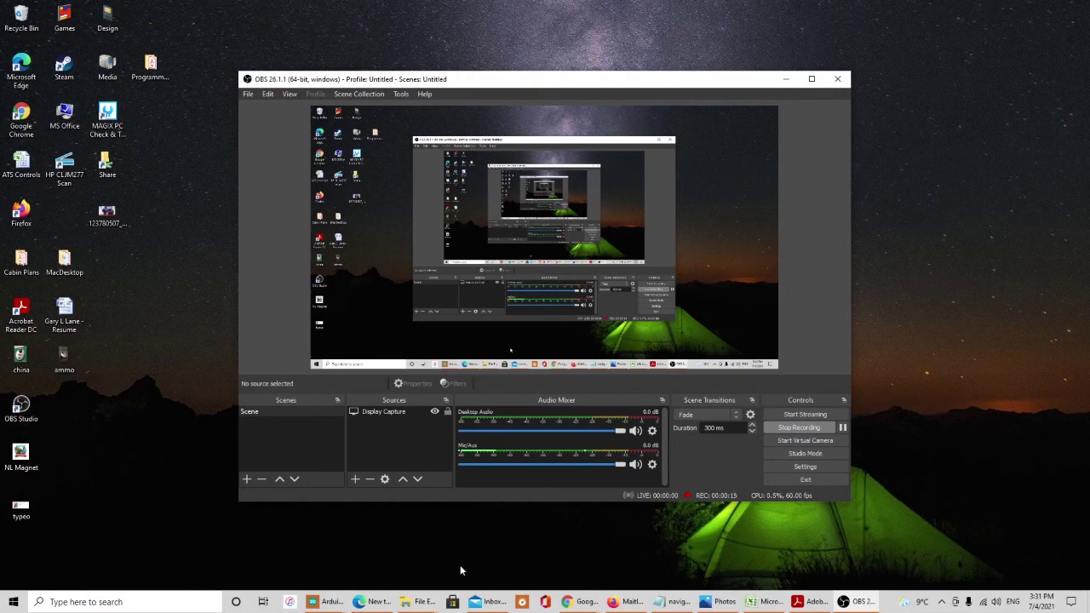
Step: Show the blank sketch_jul04a, check its Sketch menu without running anything, then switch to Aircraft_Lighting2
mouse_move(332, 604)
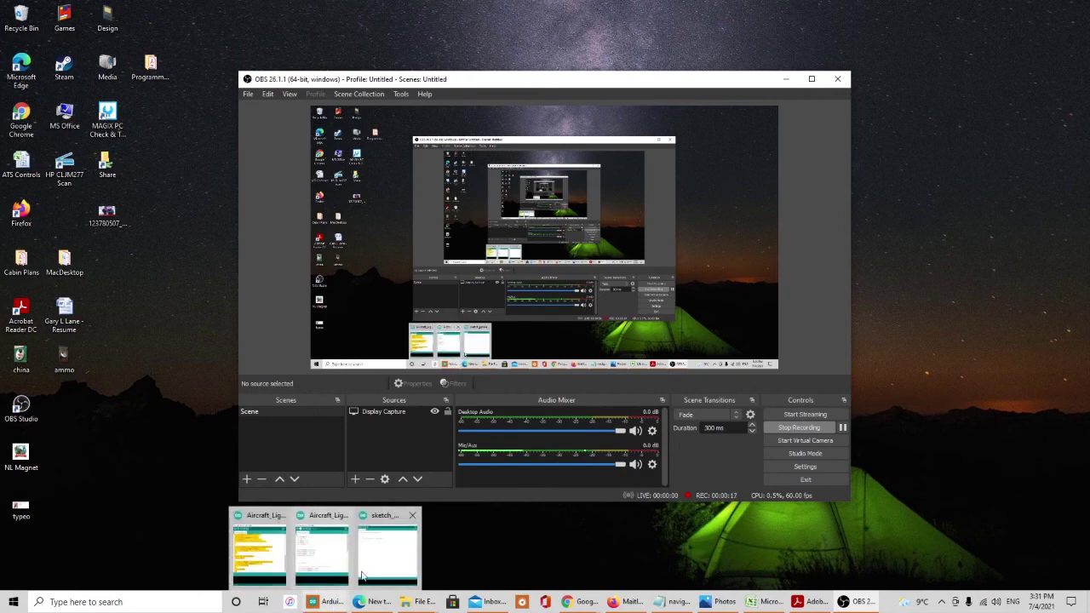
left_click(382, 554)
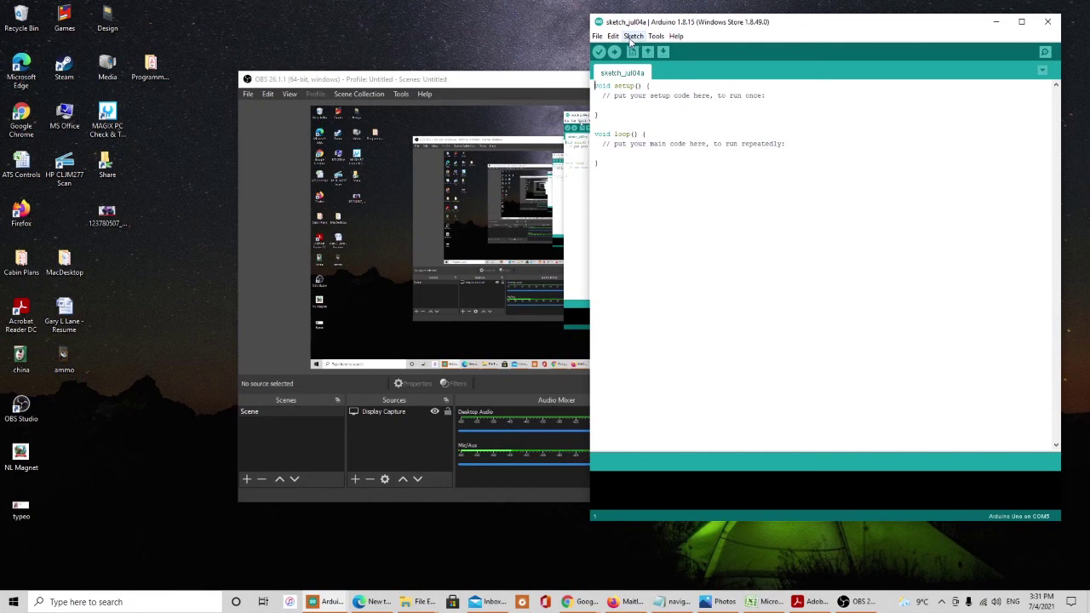
left_click(632, 38)
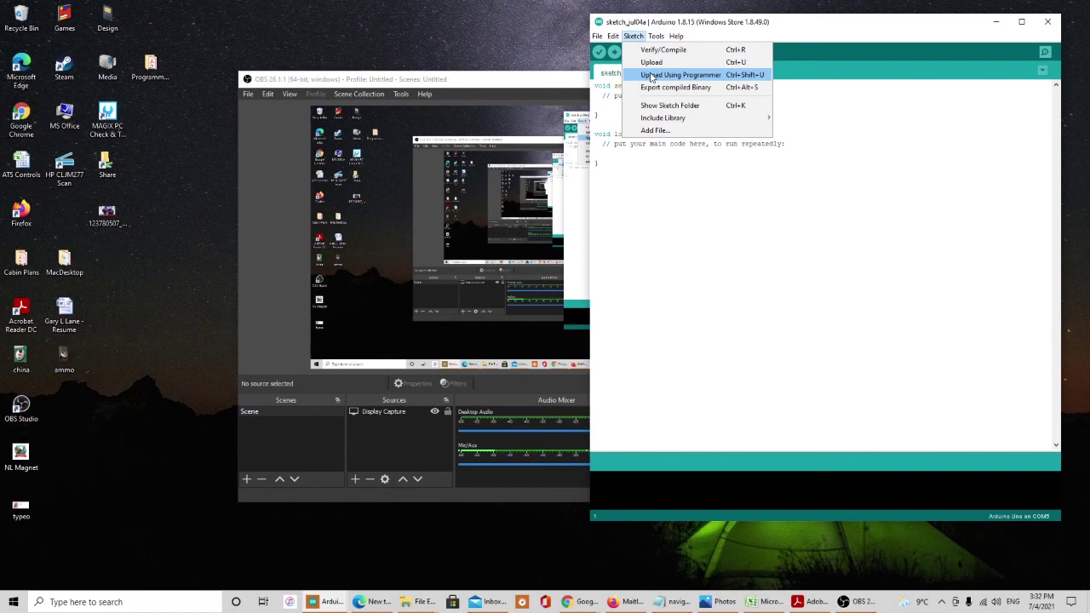
left_click(807, 33)
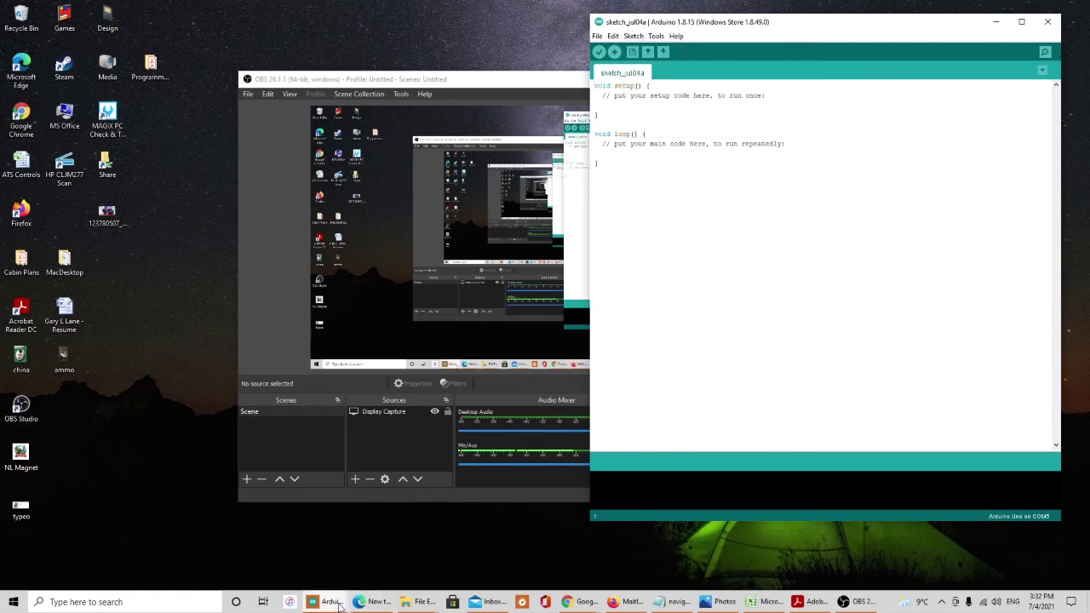
mouse_move(339, 606)
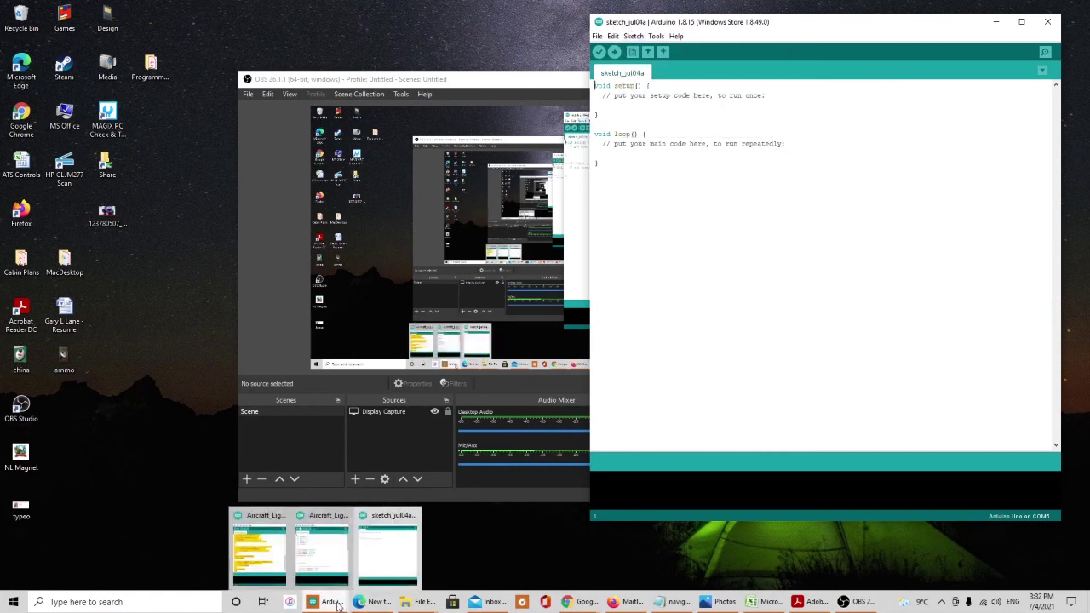
left_click(260, 554)
Step: Scroll through the Aircraft_Lighting2 fading code, then minimize it and sketch_jul04a
left_click(754, 220)
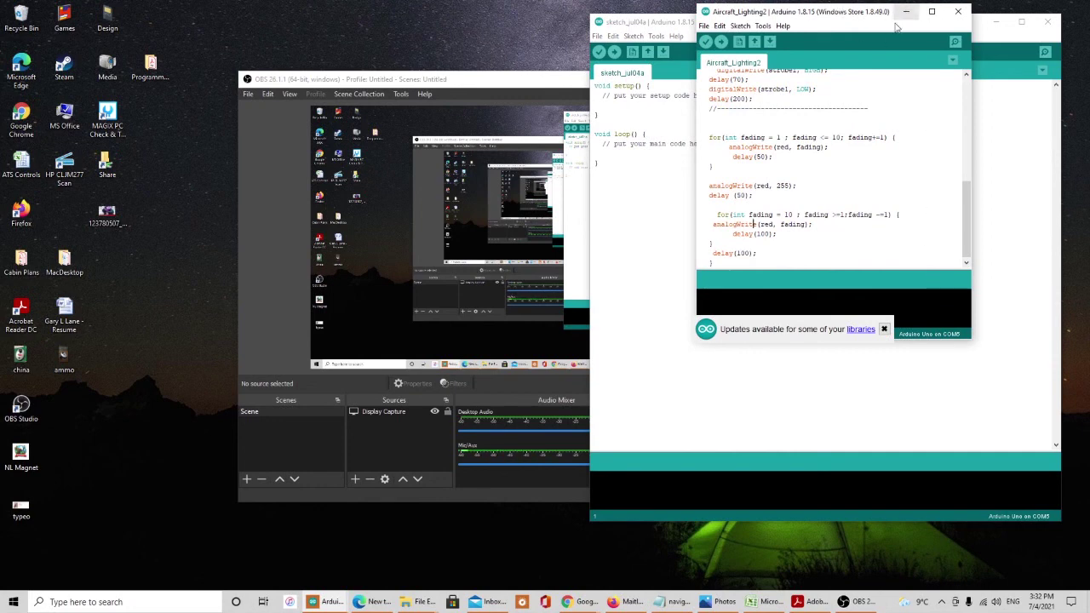
scroll(823, 171, "up", 10)
scroll(823, 170, "up", 1)
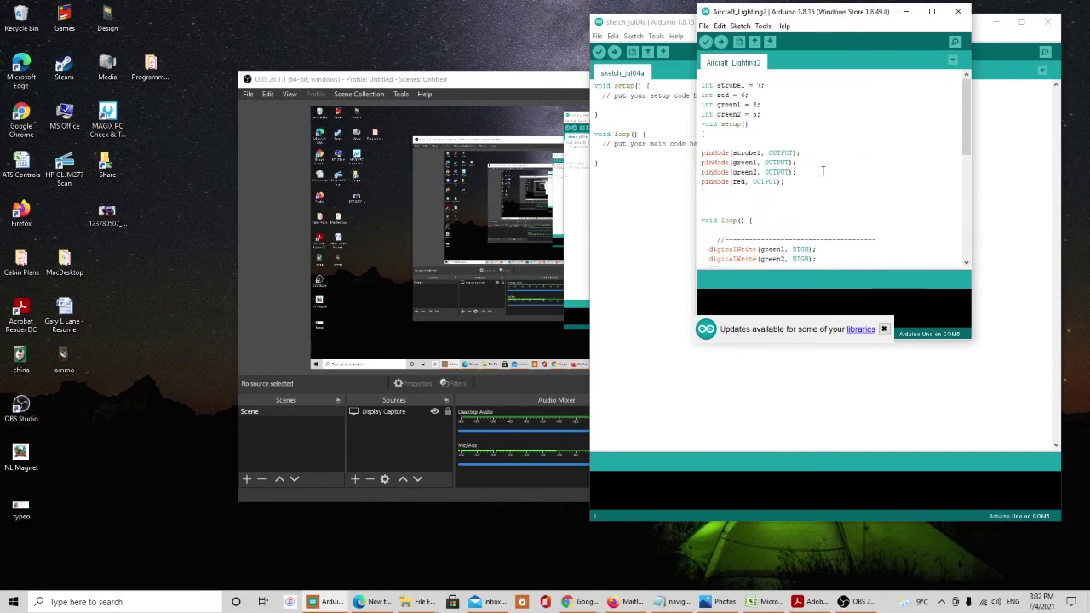
scroll(823, 171, "down", 10)
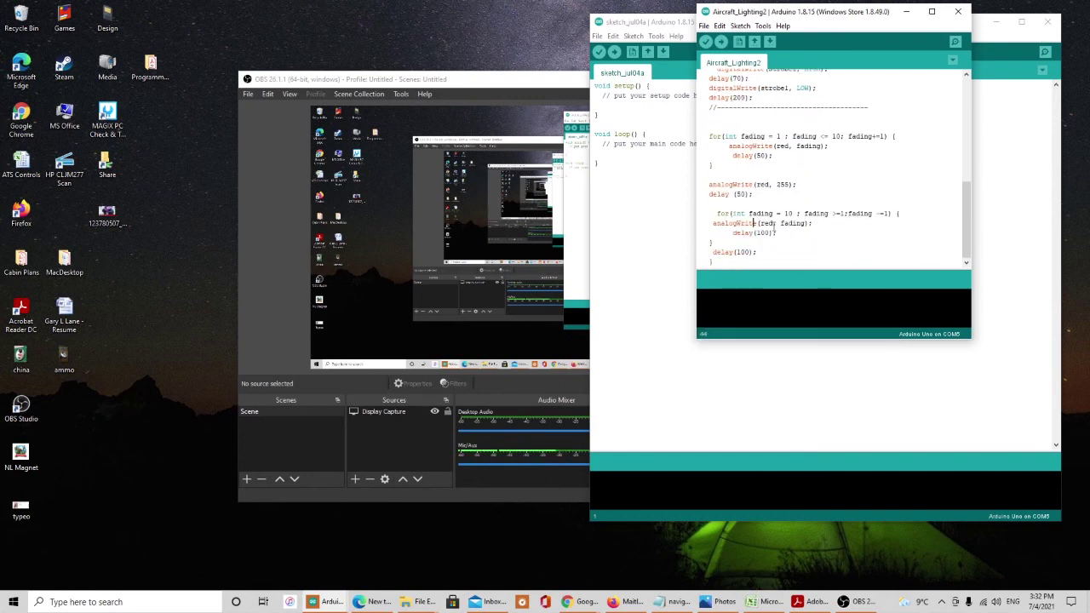
scroll(773, 225, "up", 4)
scroll(773, 226, "up", 5)
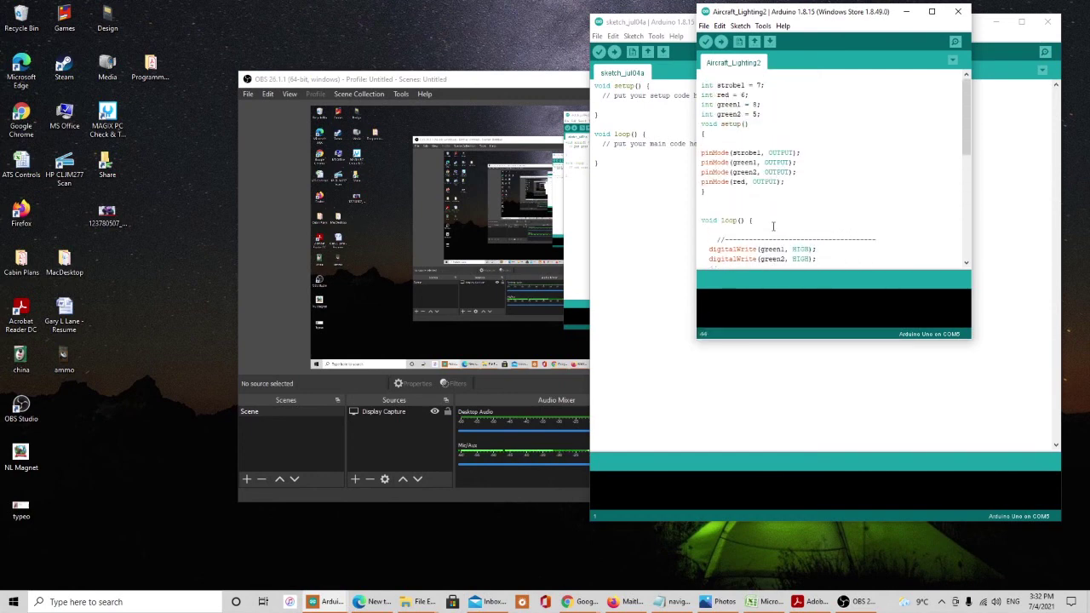
scroll(774, 226, "down", 5)
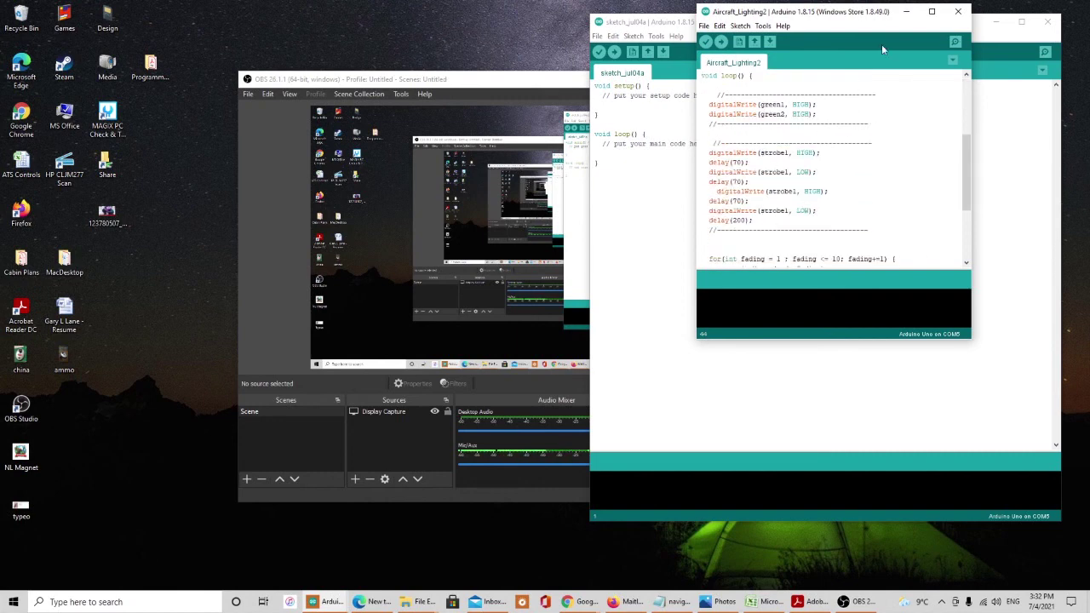
left_click(910, 13)
left_click(996, 21)
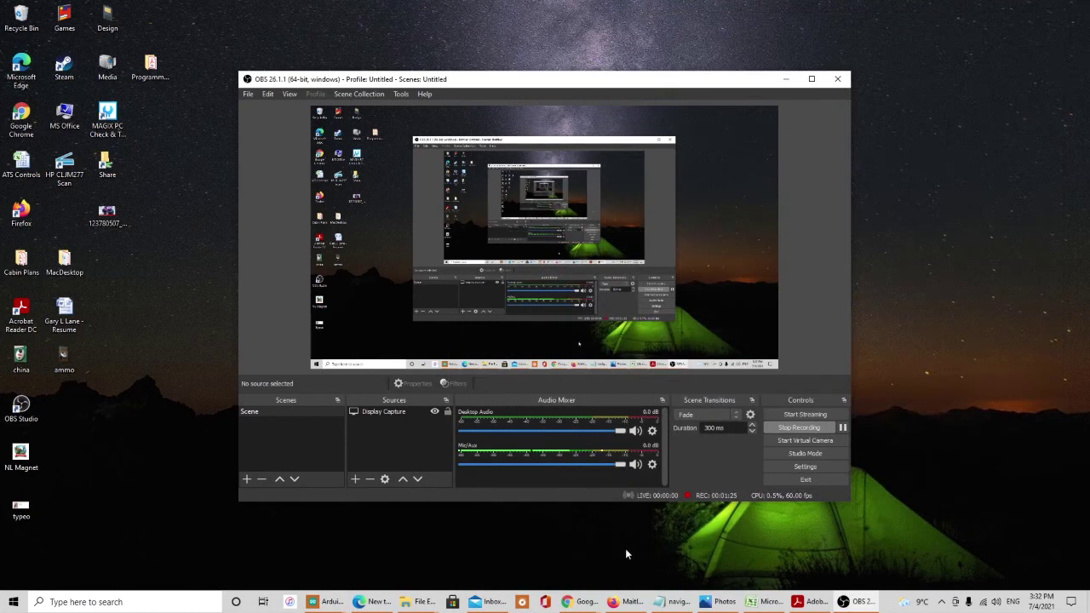
Step: Switch to the Chrome window showing the 'Start Simulating | Tinkercad' dashboard
mouse_move(579, 602)
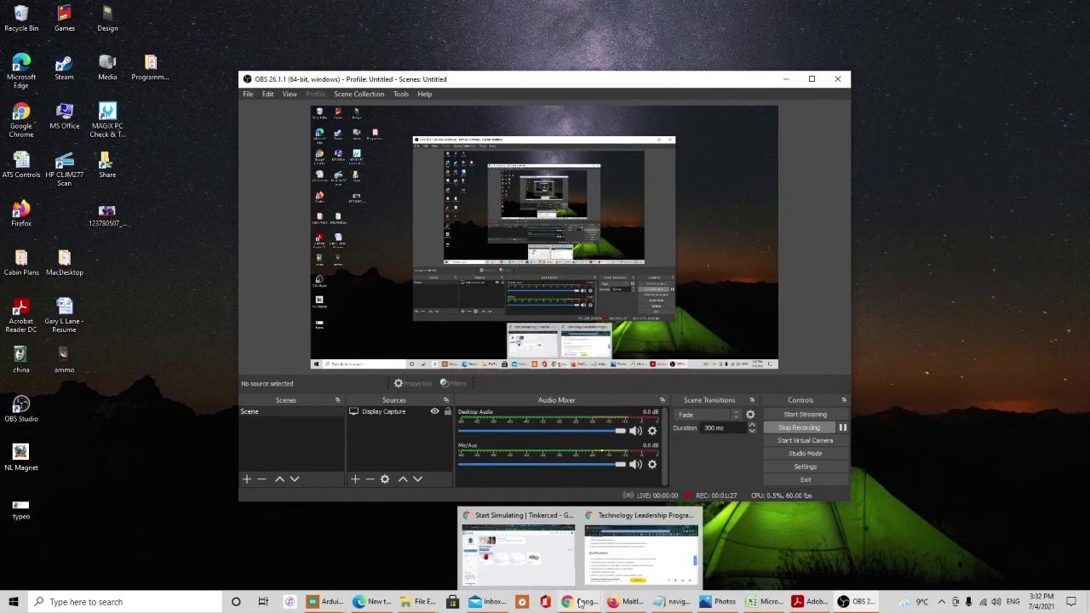
left_click(536, 558)
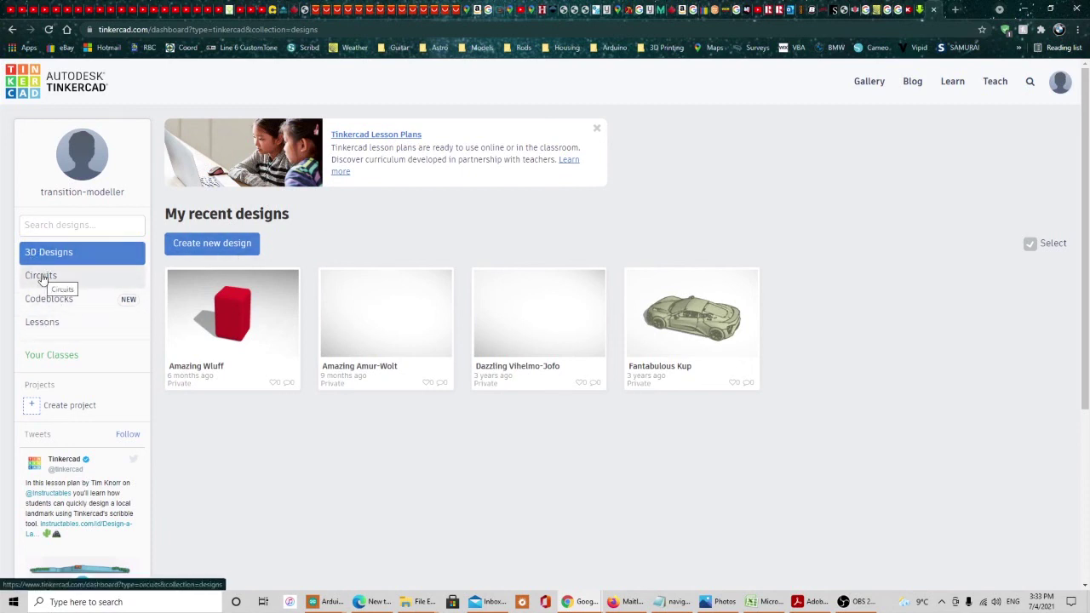
Step: Create a new circuit from the Circuits list and set the parts library to Starters > Arduino
left_click(42, 279)
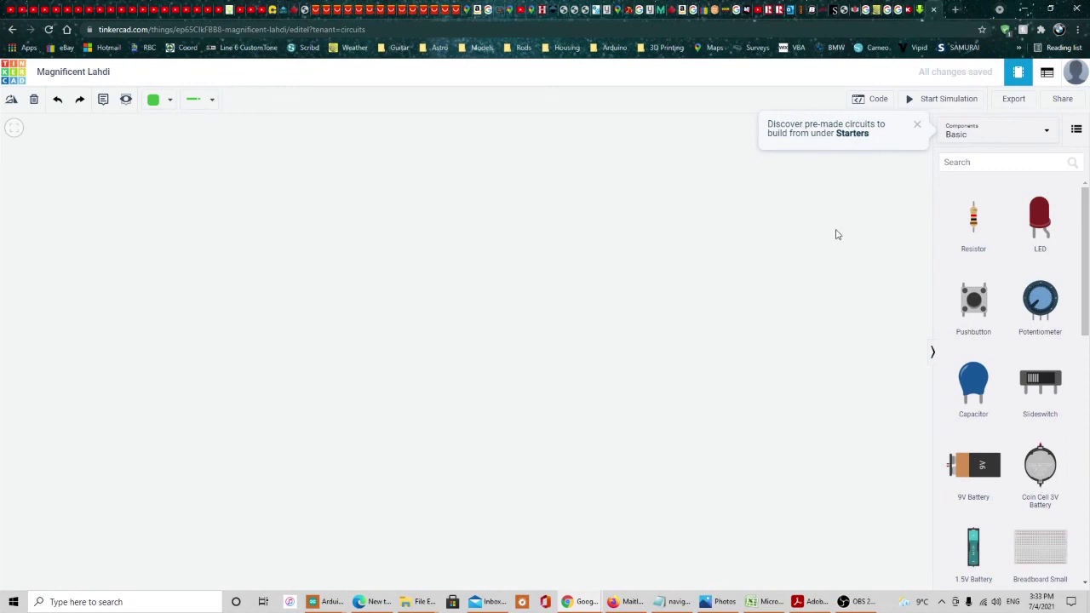
left_click(1044, 135)
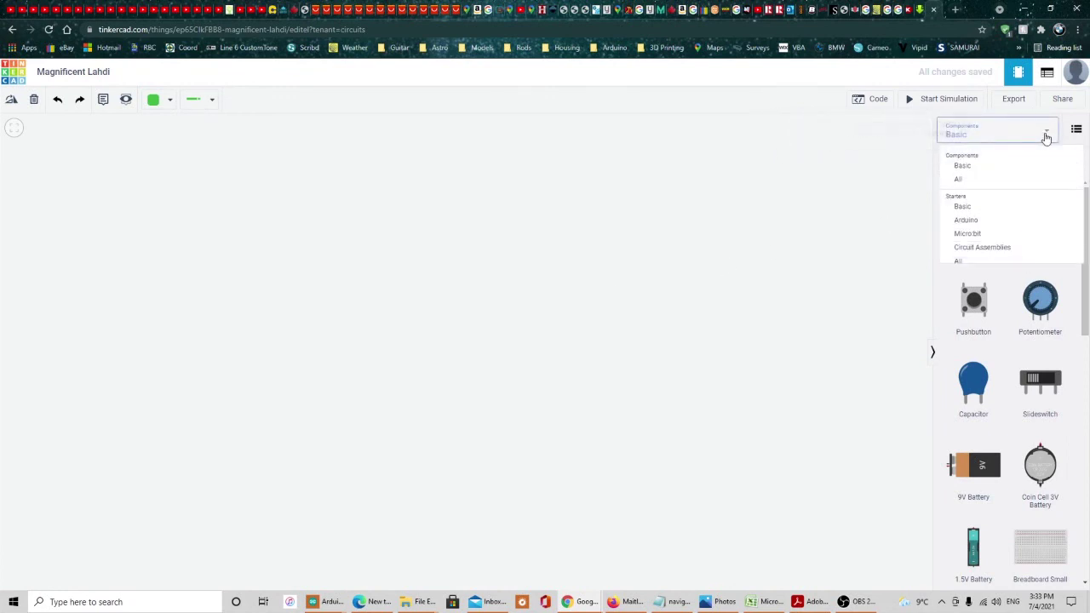
left_click(969, 221)
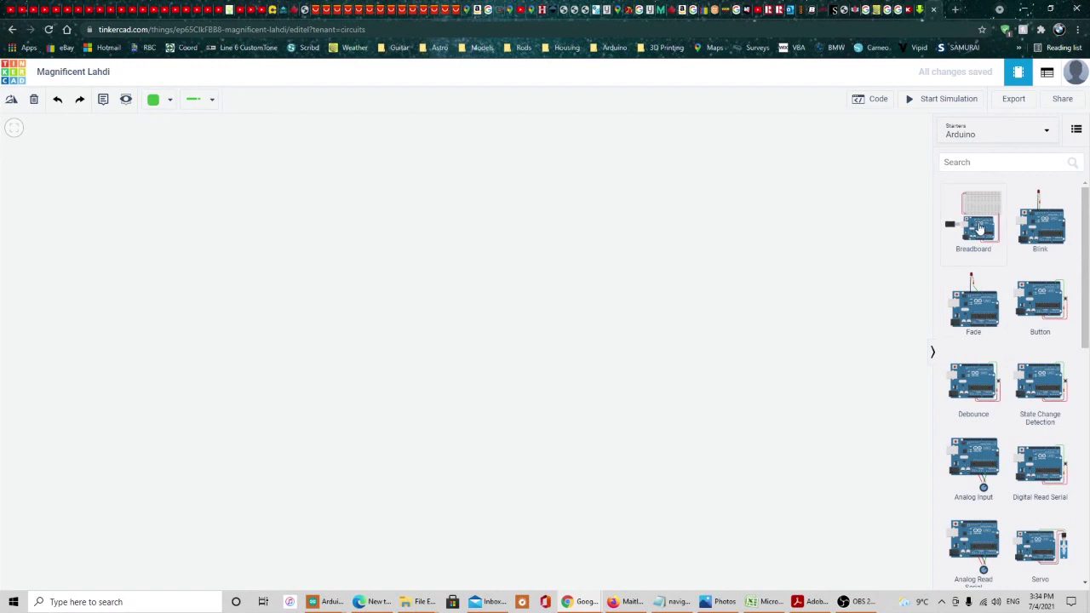
Step: Drop the breadboard-with-Arduino Uno starter onto the canvas and switch the library to Components > All
left_click_drag(980, 229, 550, 344)
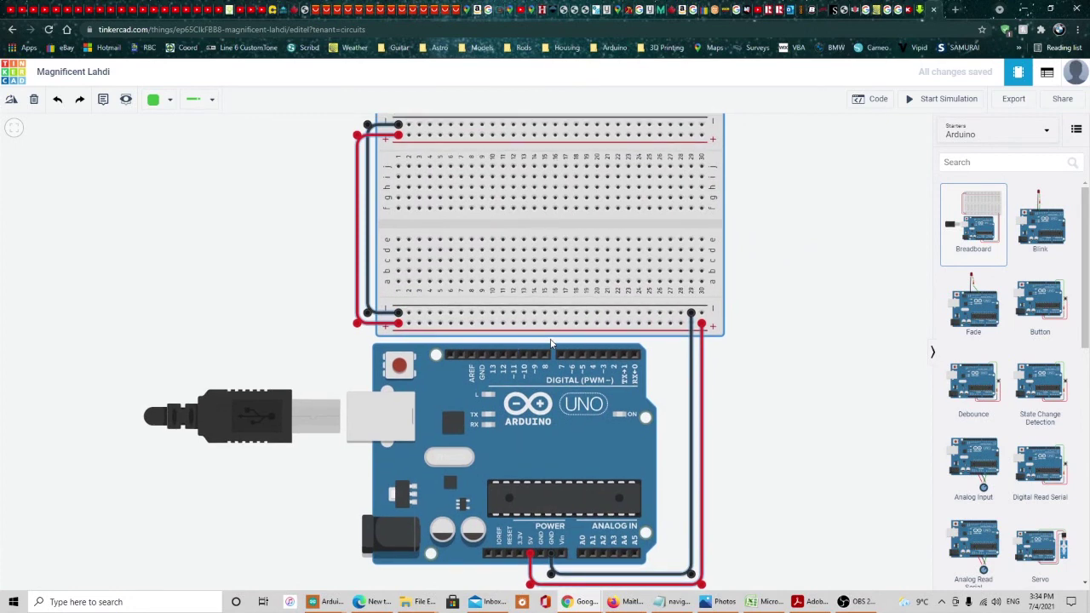
scroll(545, 327, "down", 1)
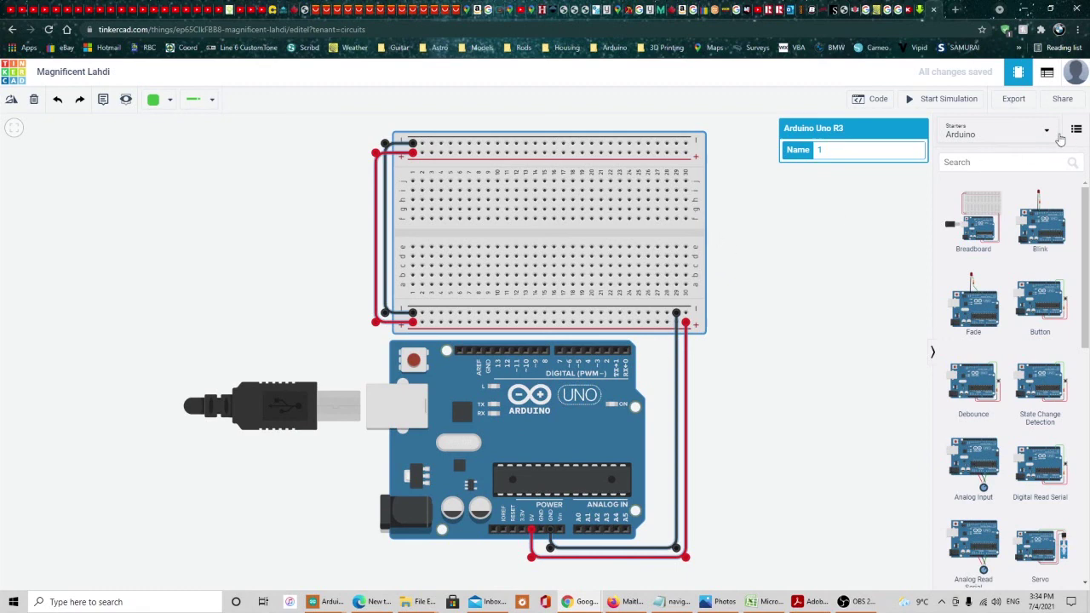
left_click(1041, 135)
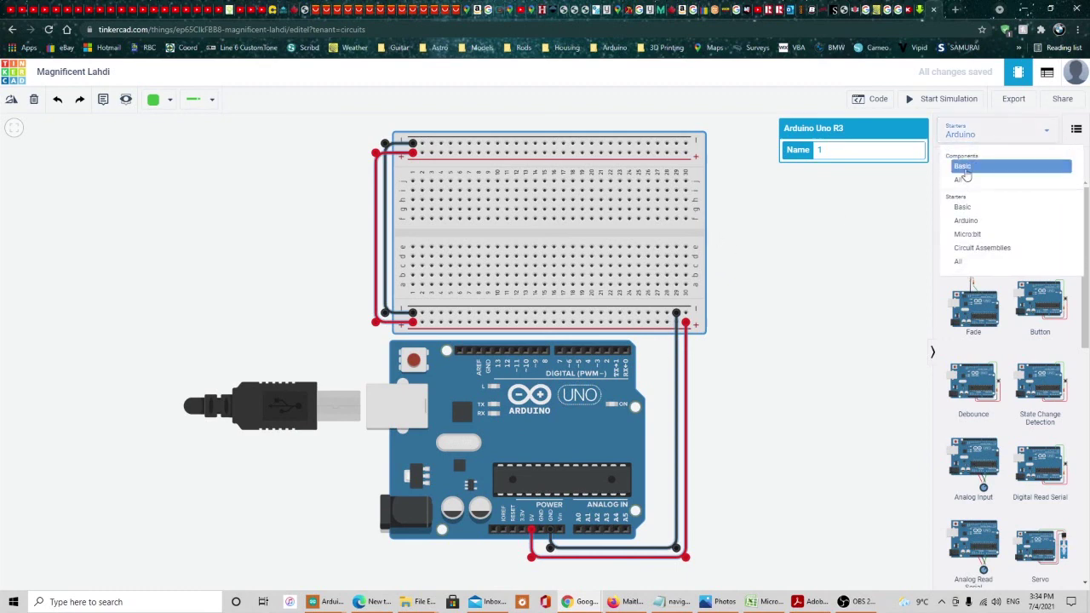
left_click(958, 179)
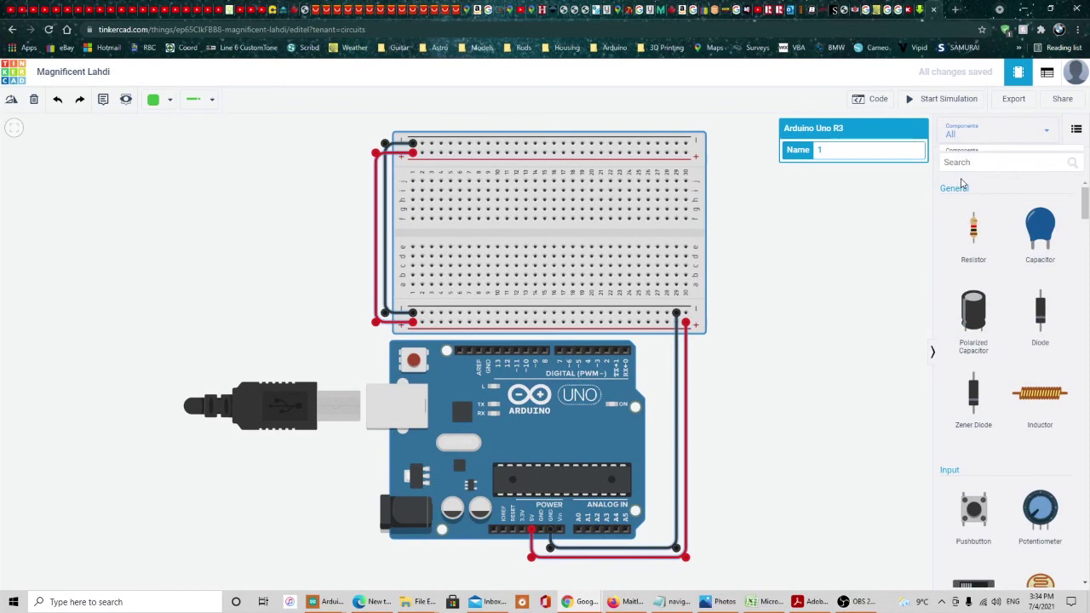
Step: Filter the parts to Basic and place a green LED on the breadboard's upper rows
left_click(1016, 134)
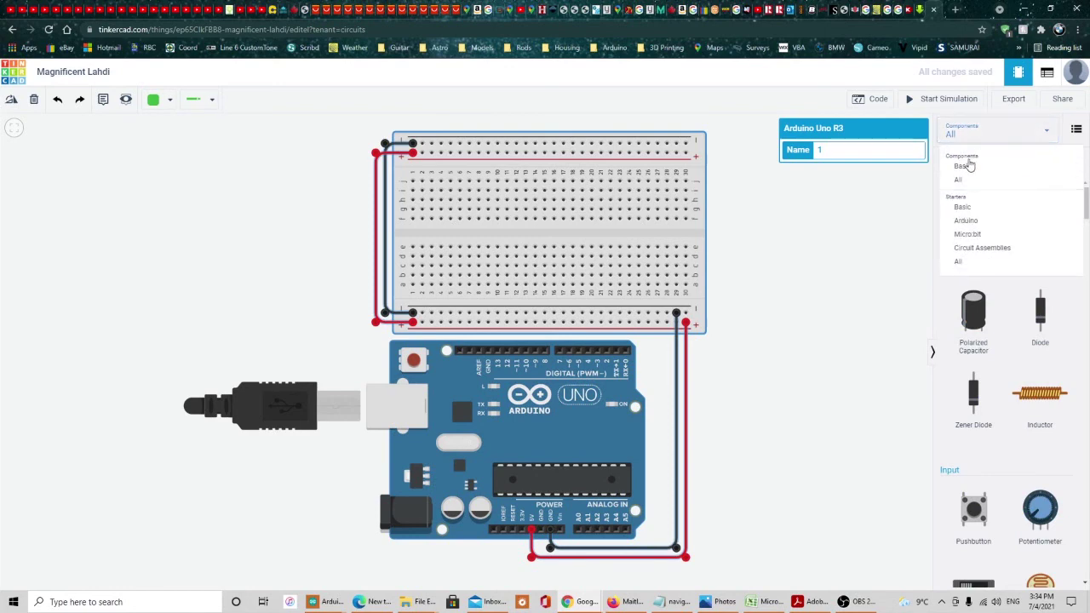
left_click(962, 165)
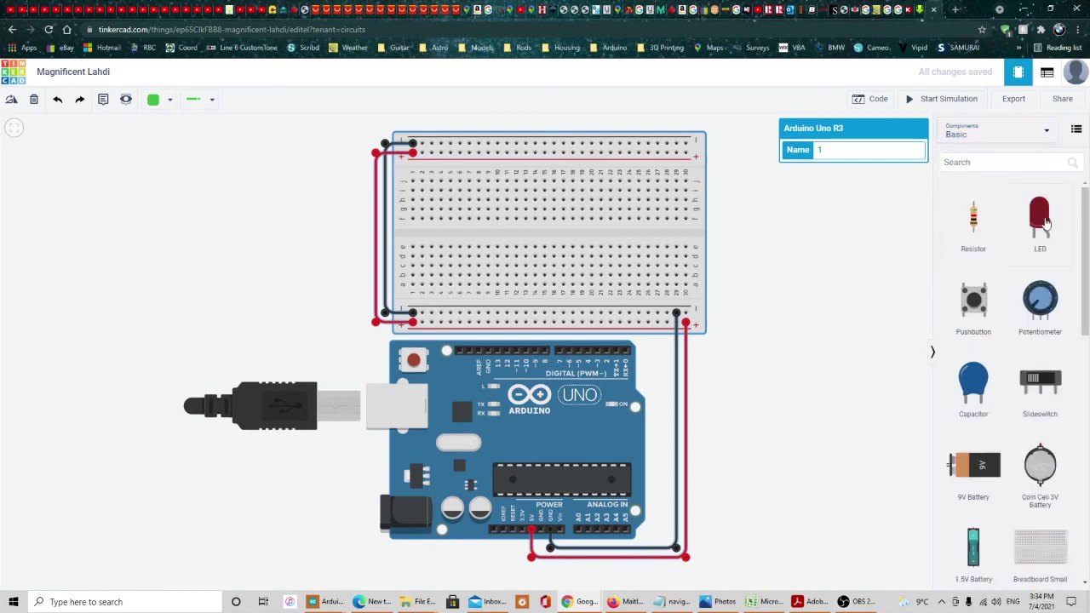
left_click(930, 201)
left_click_drag(930, 201, 482, 175)
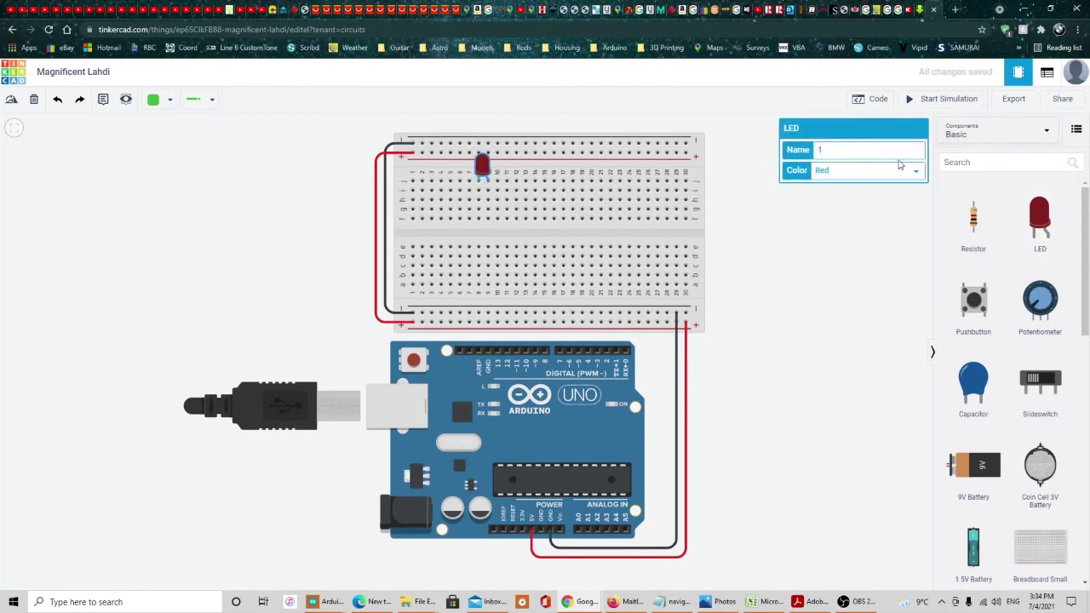
left_click(916, 172)
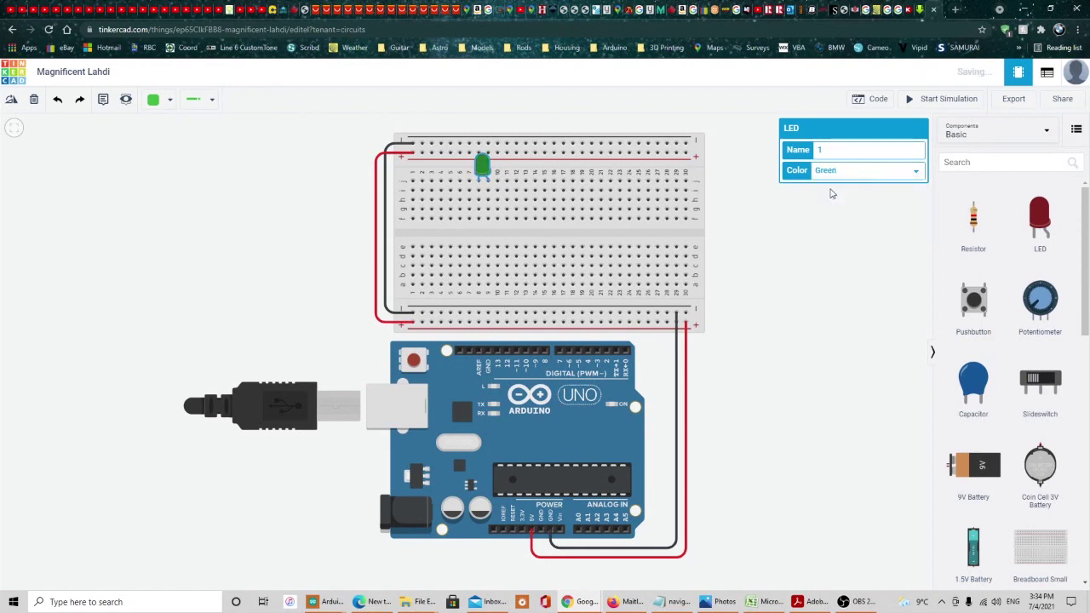
left_click(827, 185)
Step: Add a second LED on the breadboard's top row and set its colour to yellow
left_click_drag(1040, 247, 570, 186)
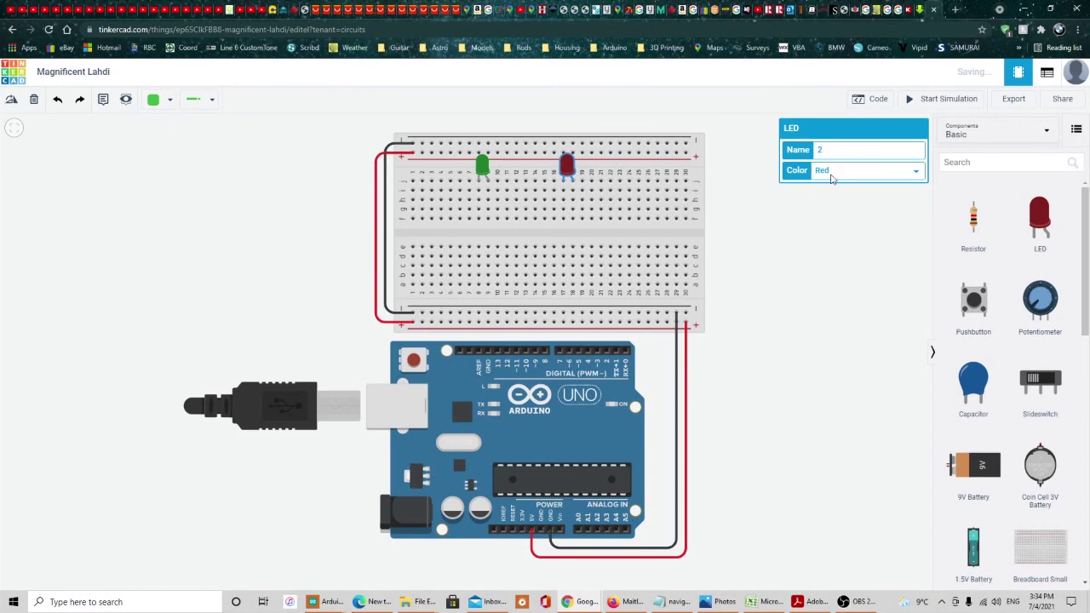
left_click(853, 174)
left_click(842, 195)
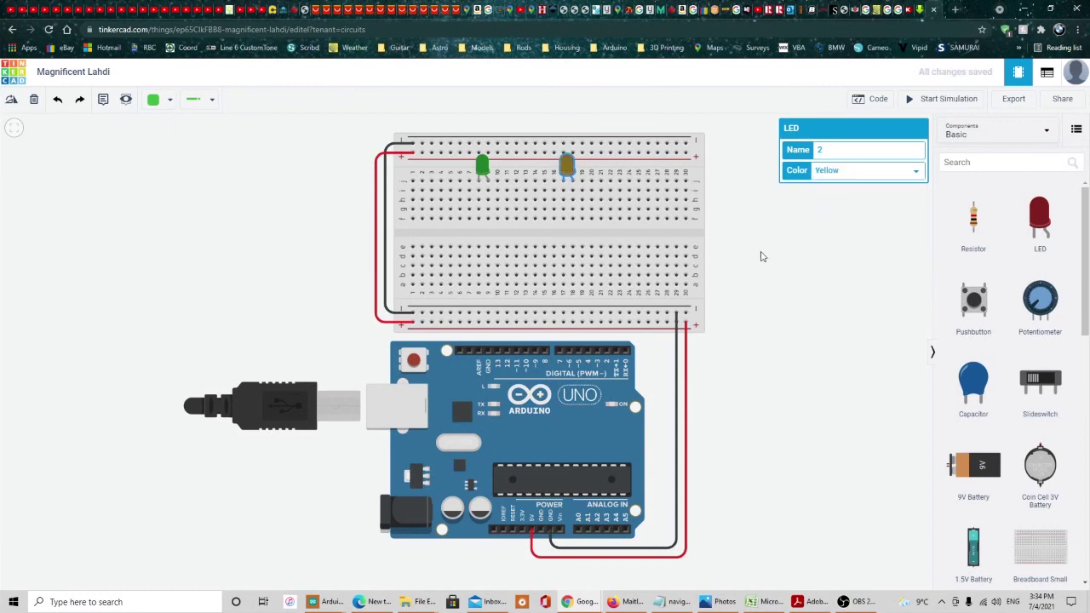
left_click(773, 260)
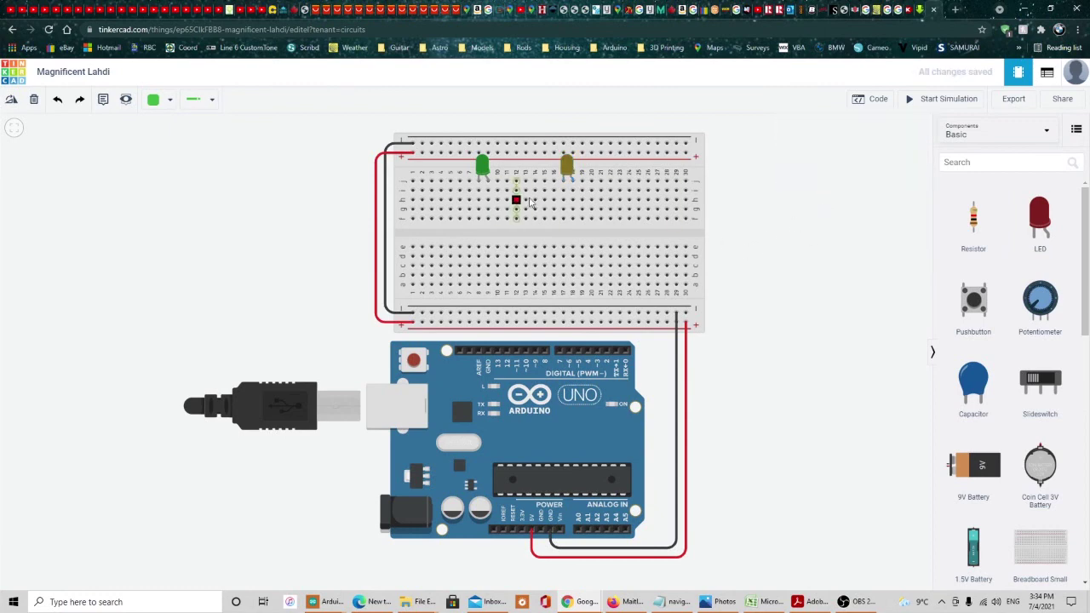
Step: Place a 3 Ω resistor below the yellow LED and a pushbutton on the breadboard's lower half
left_click_drag(962, 223, 567, 208)
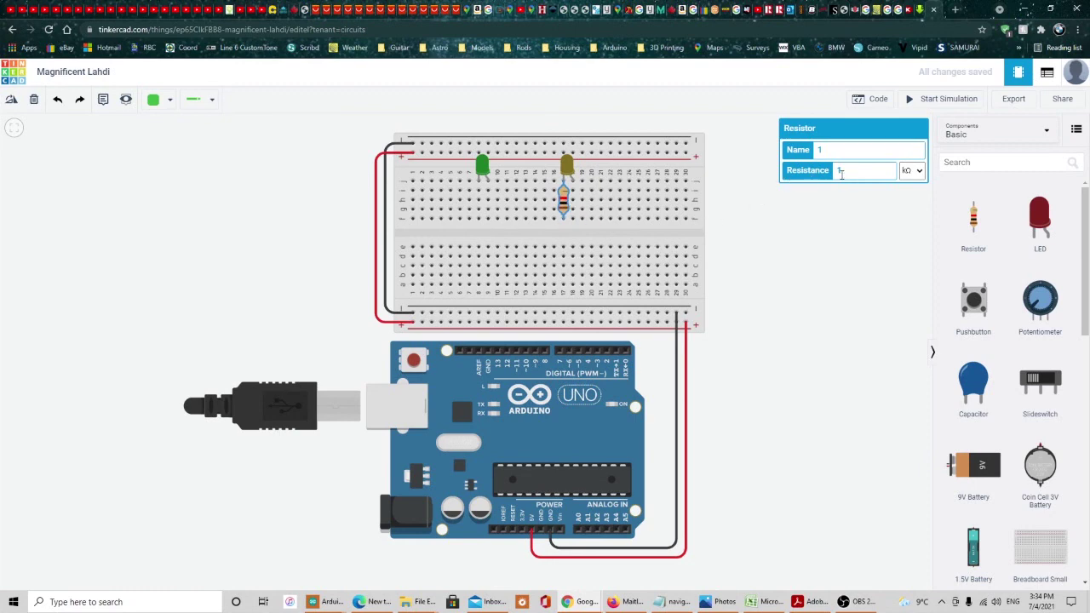
left_click(916, 170)
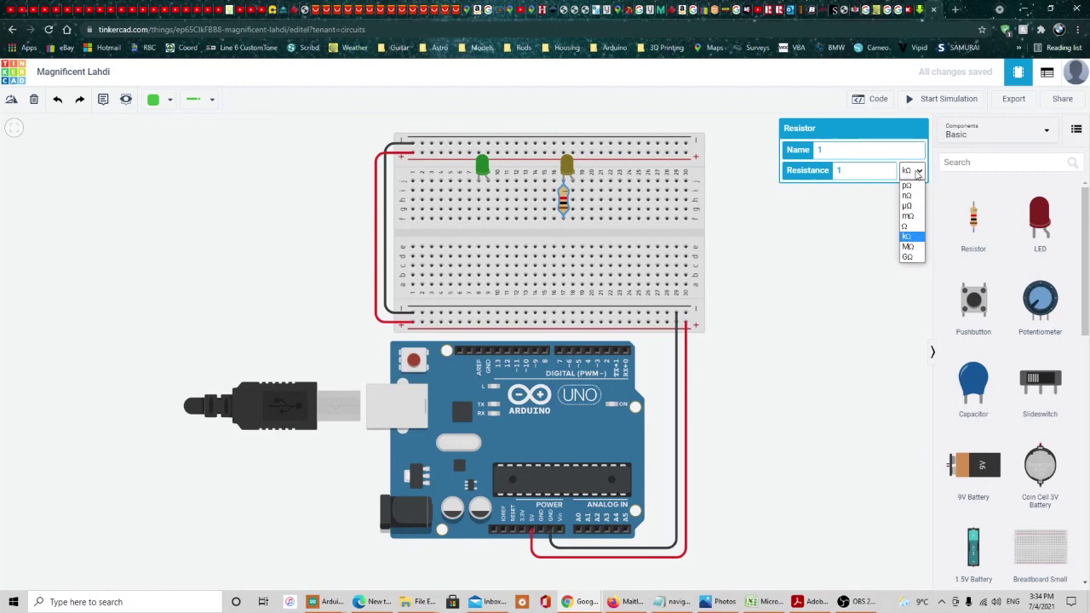
left_click(908, 236)
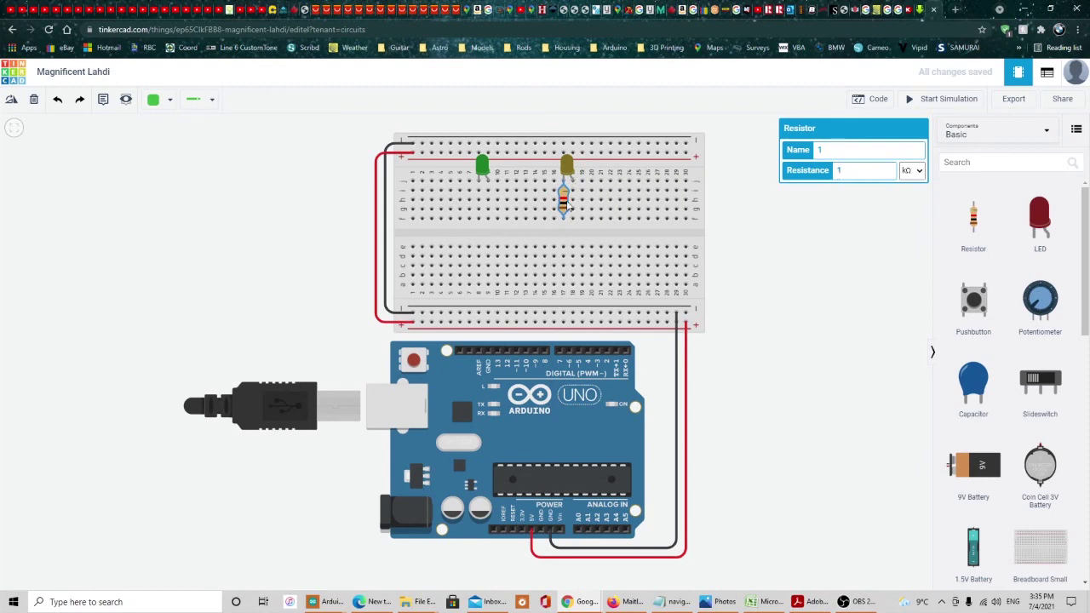
double_click(838, 170)
type("3")
left_click(918, 173)
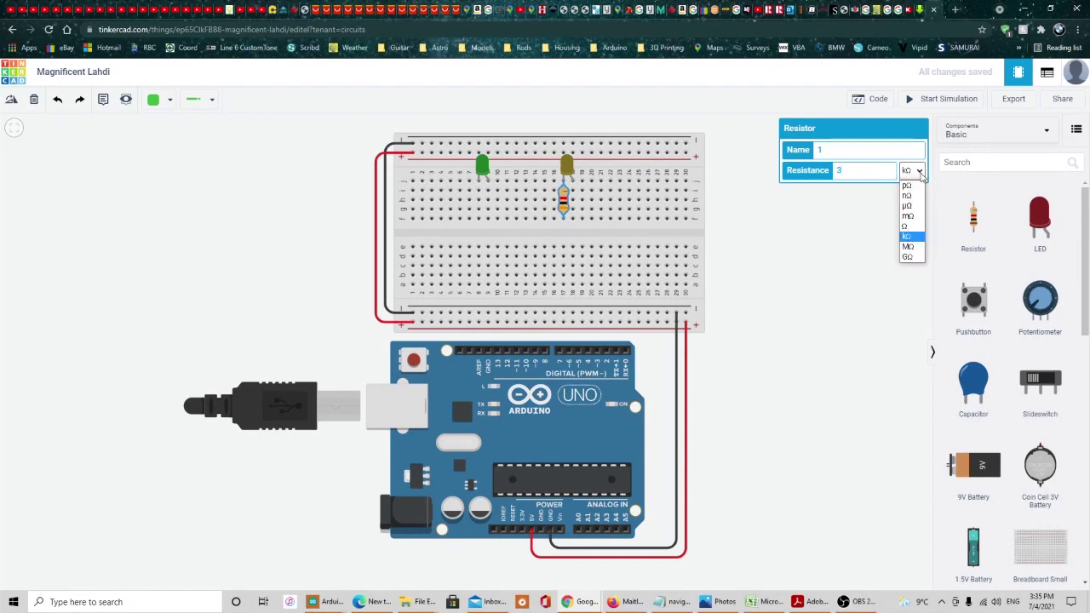
left_click(906, 226)
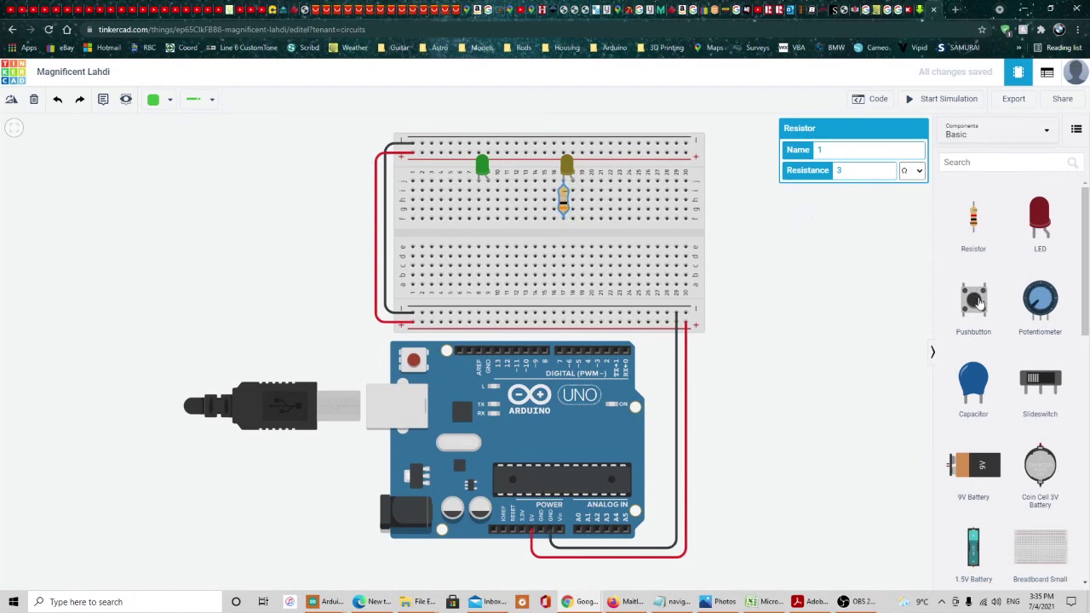
left_click_drag(978, 303, 582, 261)
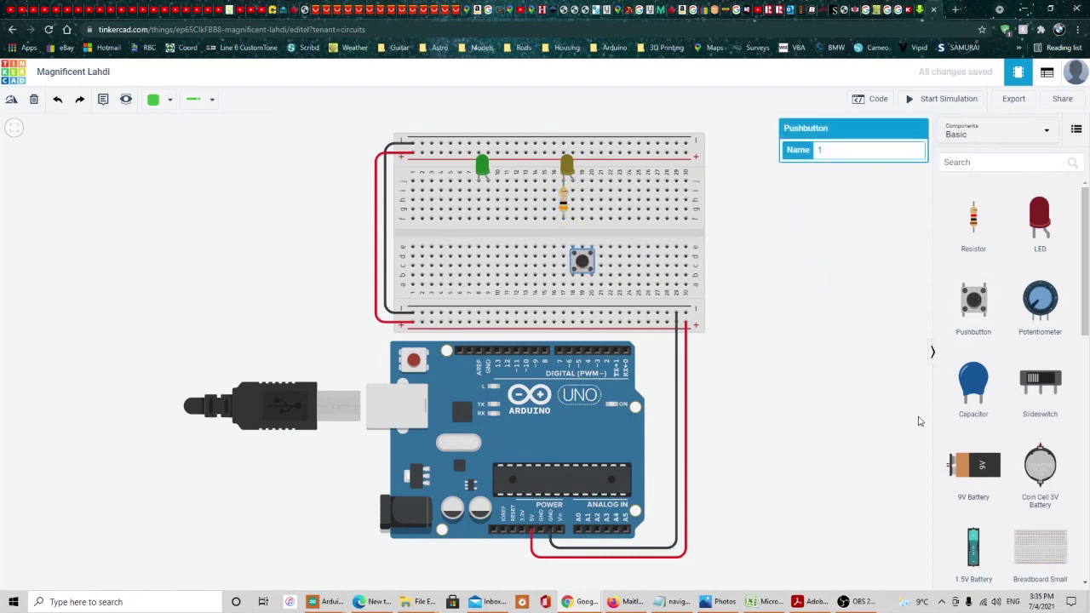
Step: Add a 9V battery, a coin cell battery and a slide switch beside the breadboard
left_click_drag(974, 464, 809, 289)
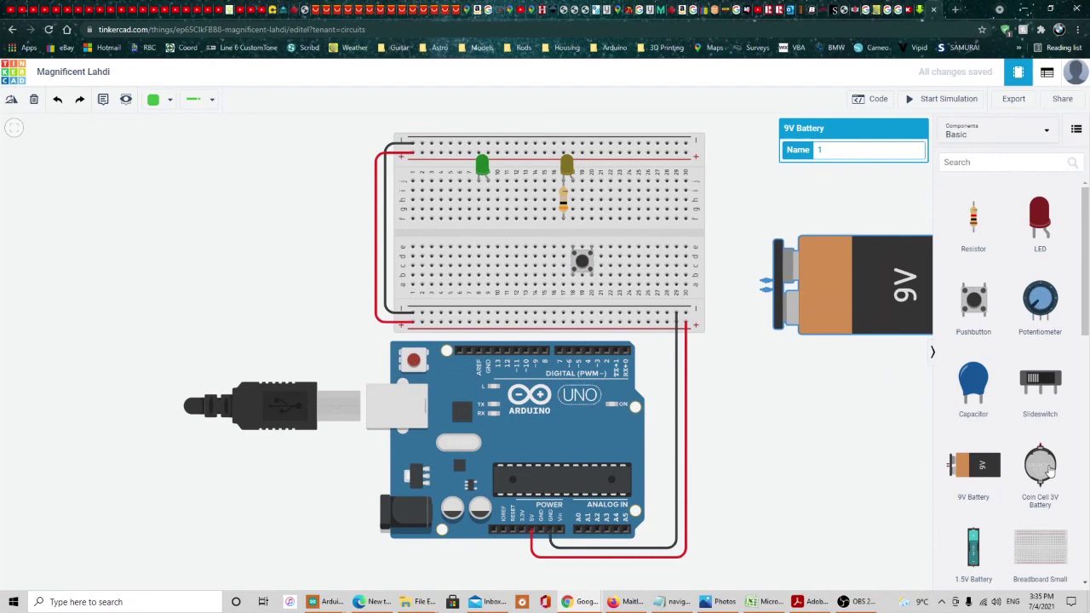
left_click_drag(1040, 467, 843, 423)
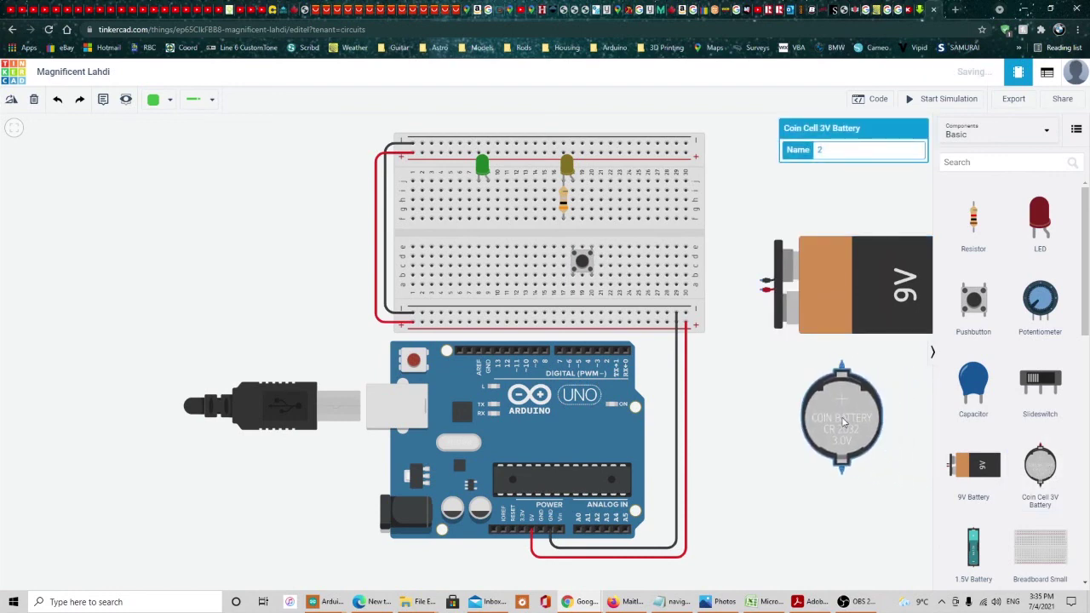
left_click_drag(1040, 381, 784, 162)
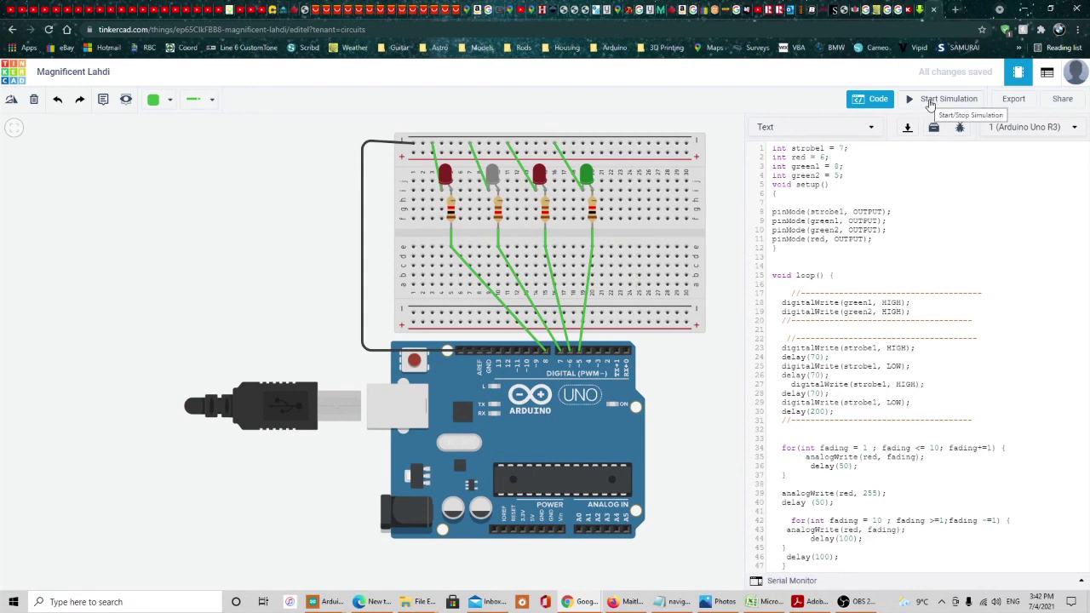
Step: Start the simulation of the four-LED strobe-and-fade sketch
left_click(930, 103)
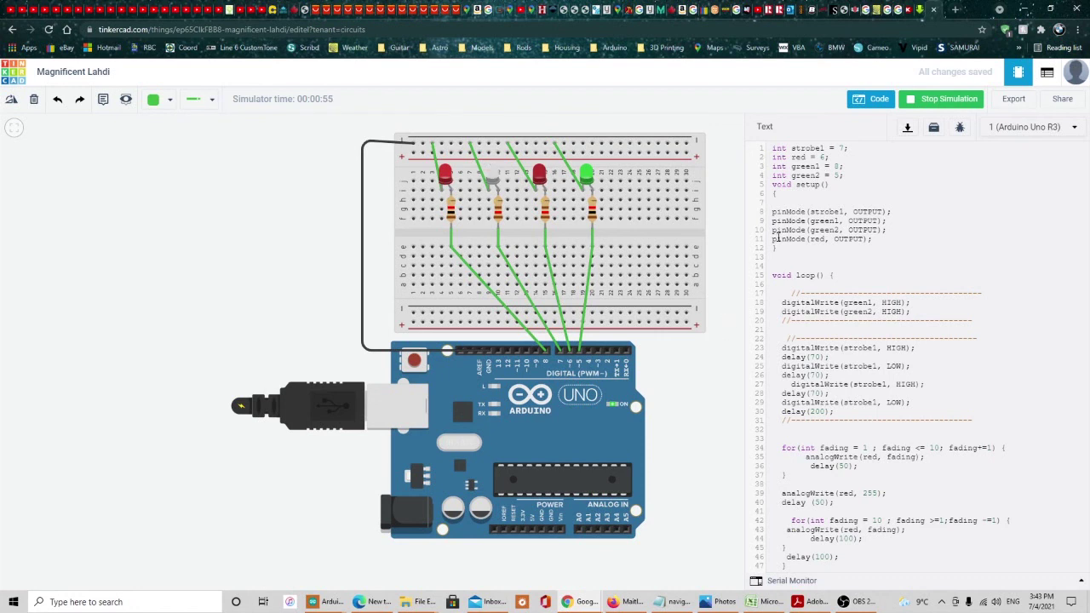
Step: Stop the simulation after about a minute of running
left_click(934, 100)
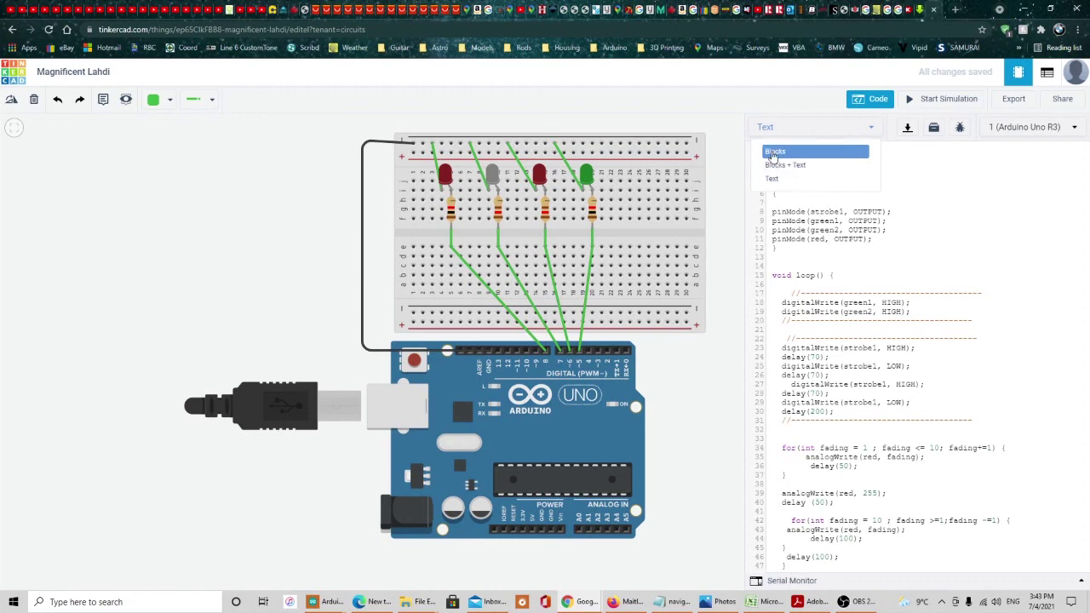
Step: Switch the code editor from Text to Blocks and accept clearing the existing text sketch
left_click(773, 153)
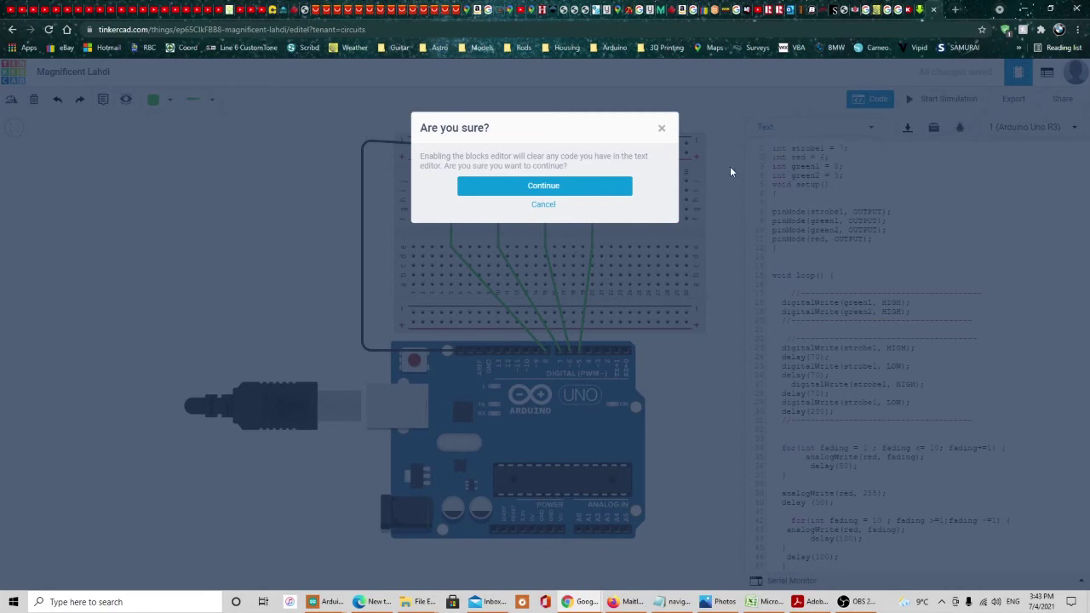
left_click(548, 187)
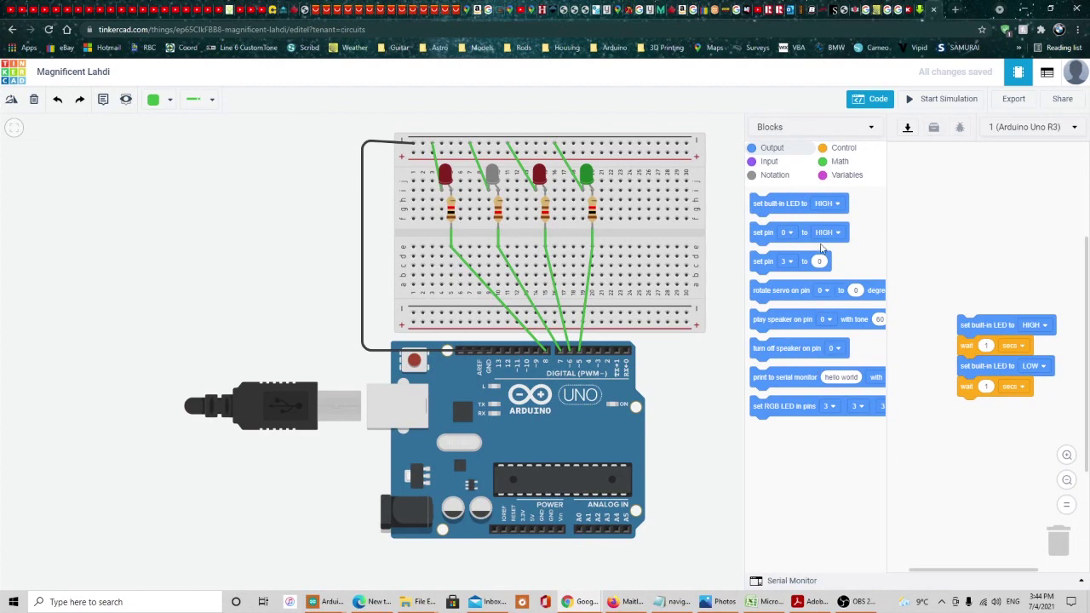
Step: Open the code editor mode dropdown in the Code panel
left_click(872, 128)
Step: Choose Blocks + Text to show the blink blocks beside their generated C++ code
left_click(780, 166)
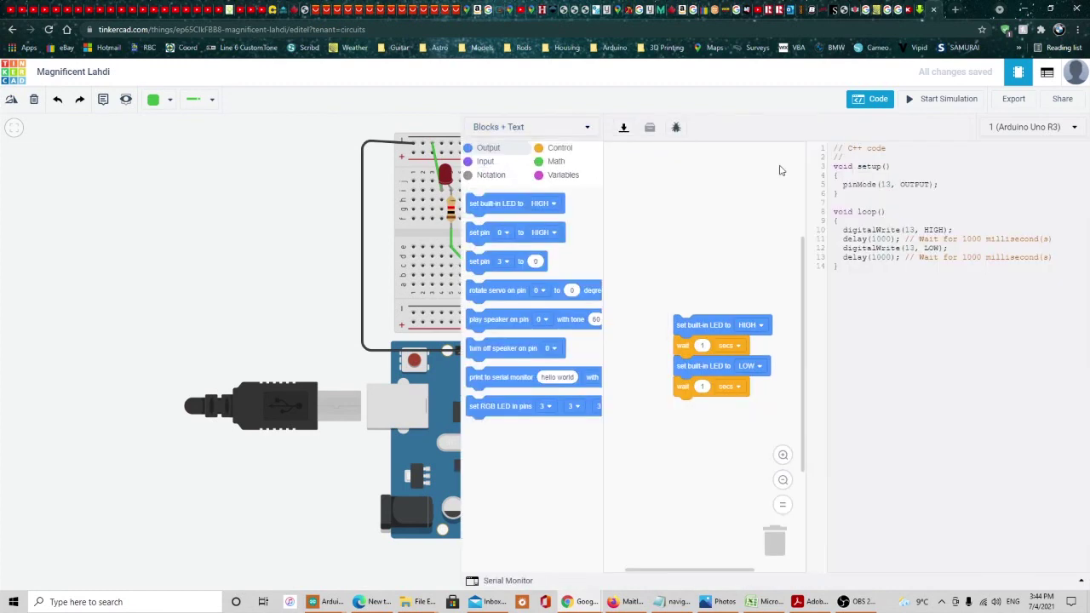